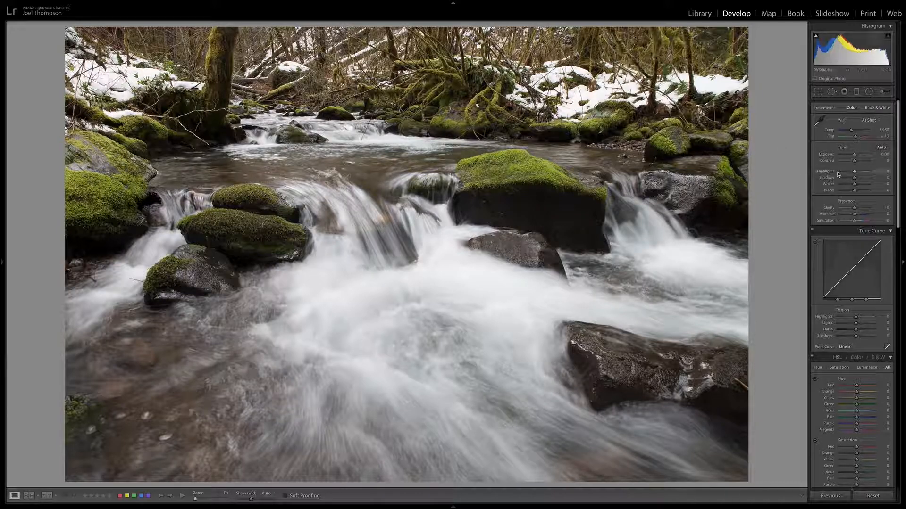
Set the photo's basic tone values to Highlights -76, Shadows +82, Whites +27 and Blacks -22
drag(854, 173, 843, 173)
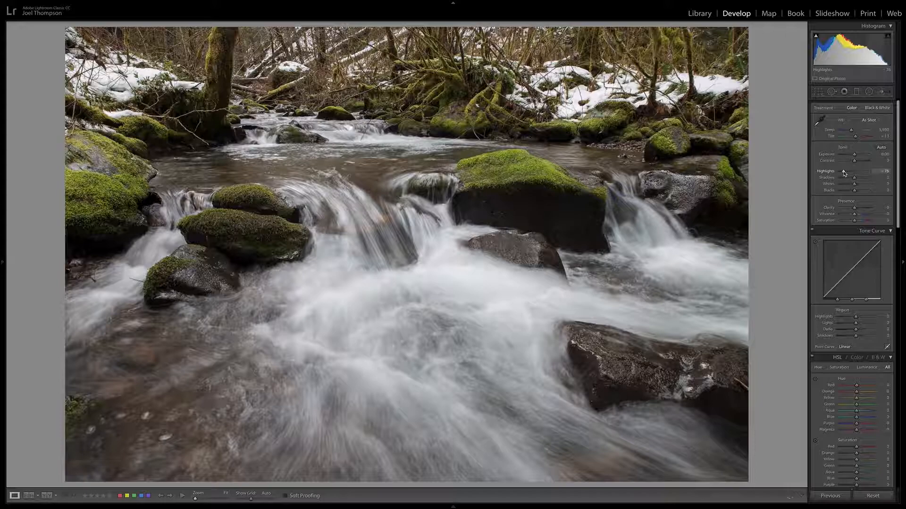
drag(855, 180, 866, 181)
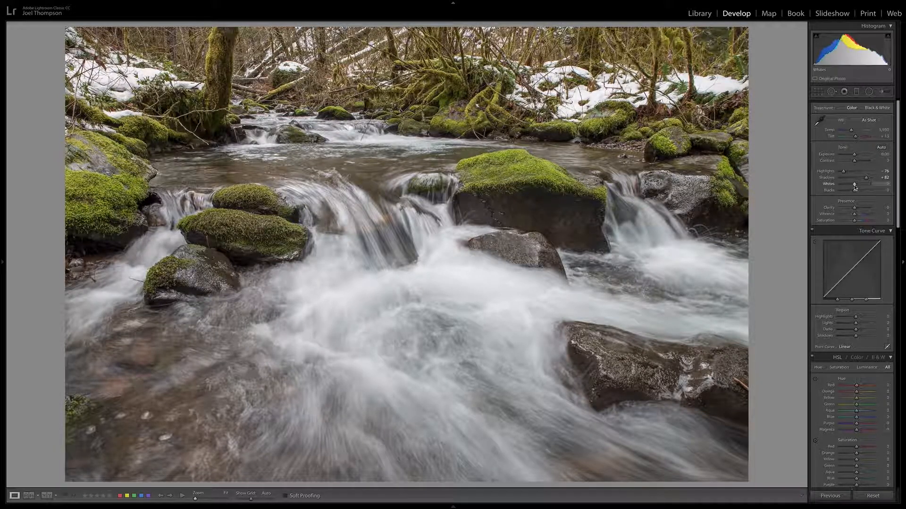
drag(854, 186, 858, 186)
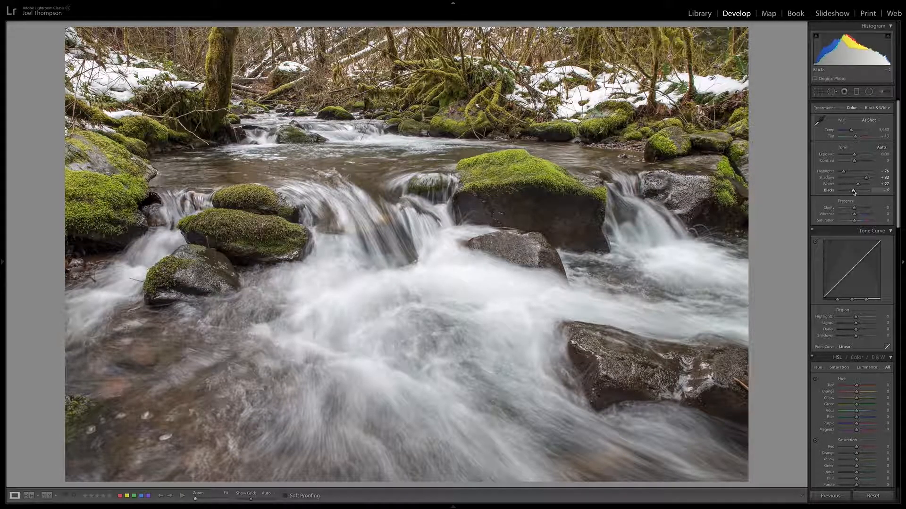
drag(853, 192, 852, 192)
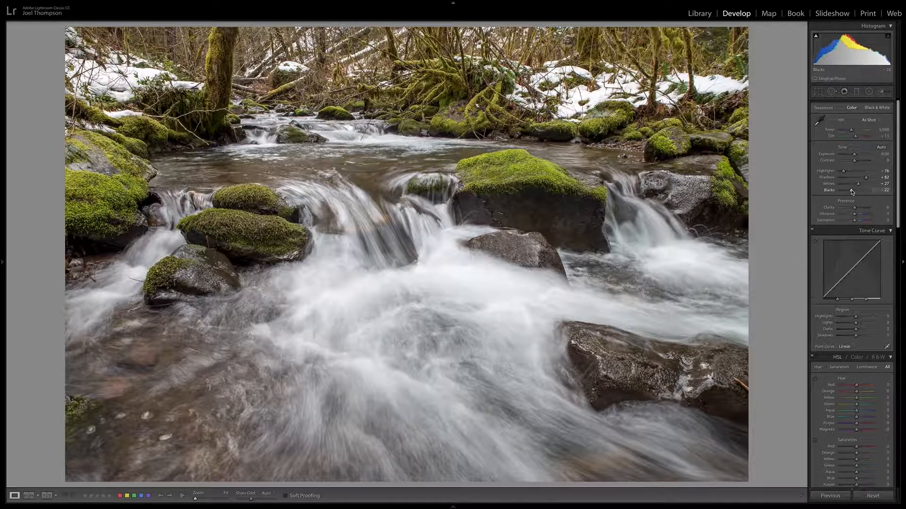
Set the photo's presence values to Clarity +22, Vibrance +20 and Saturation +2
scroll(852, 192, down, 1)
scroll(853, 191, down, 2)
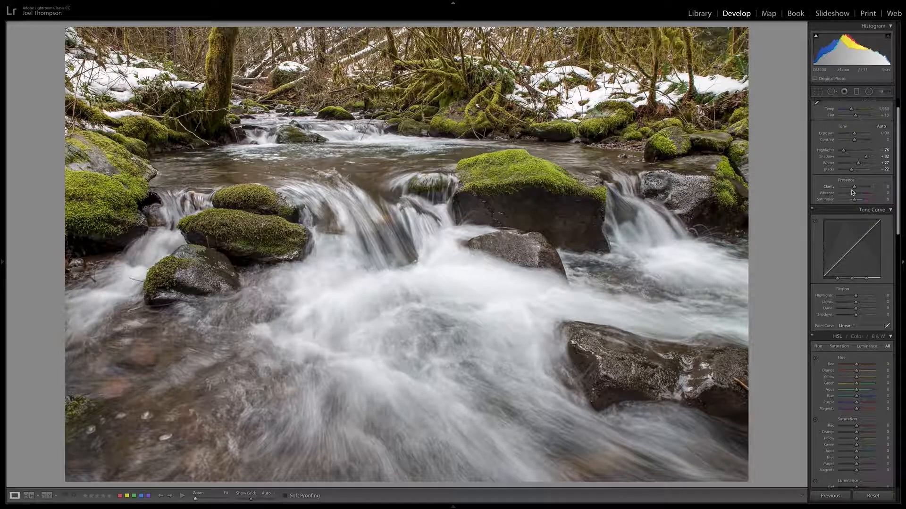
drag(855, 190, 858, 189)
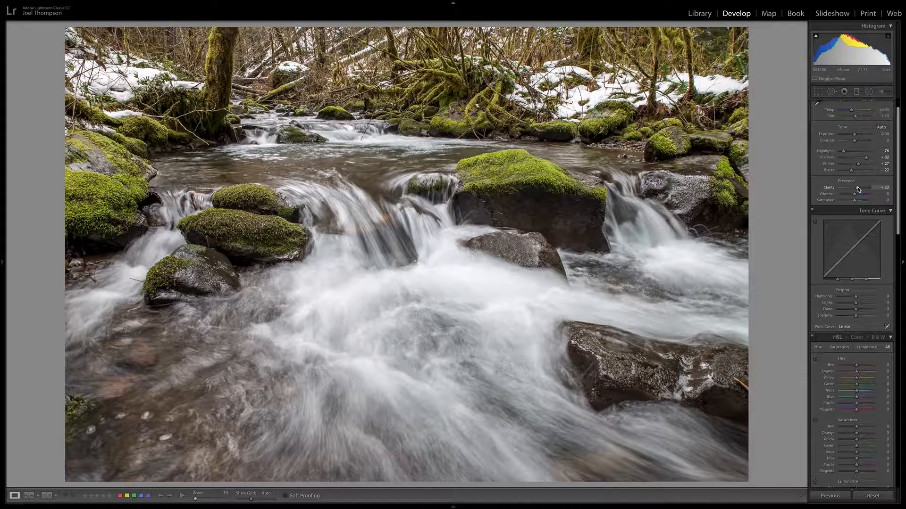
scroll(858, 189, down, 2)
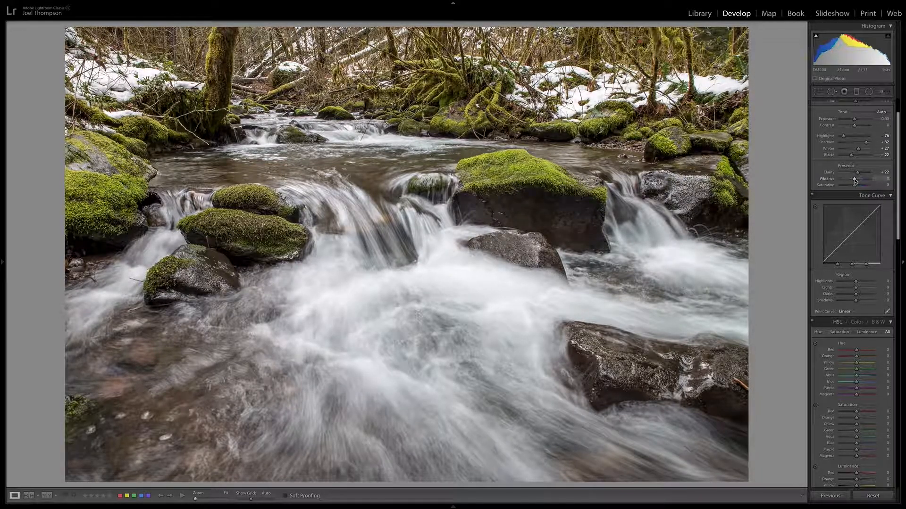
drag(855, 179, 857, 181)
drag(855, 187, 855, 187)
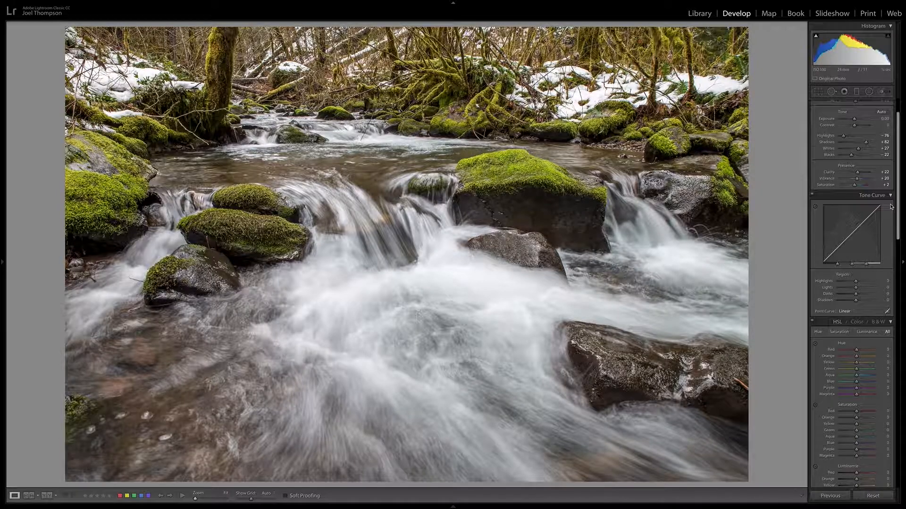
Shape the tone curve with Highlights +13, Lights +8, Darks -8 and Shadows -26
scroll(872, 194, down, 1)
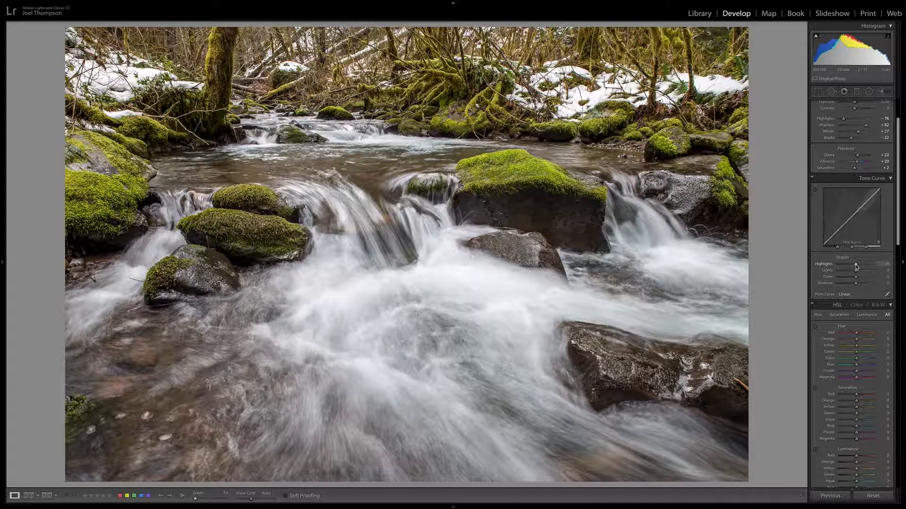
drag(856, 266, 858, 266)
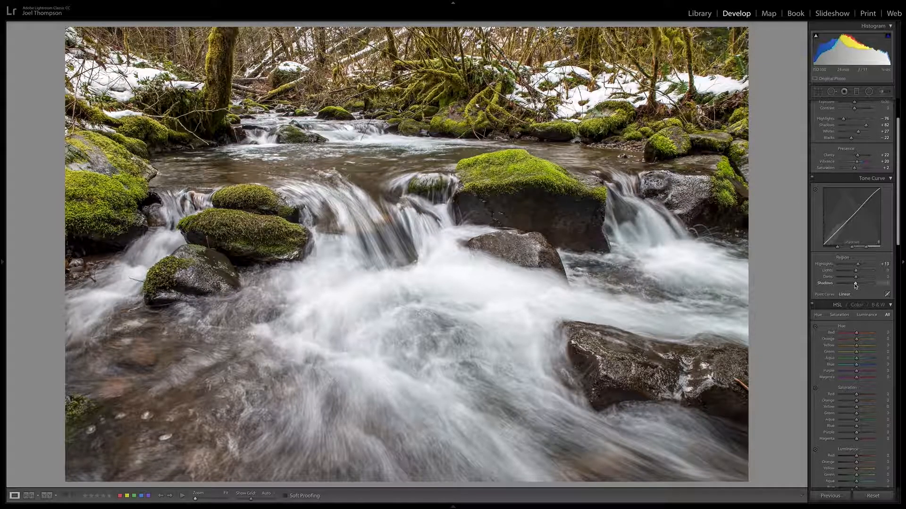
drag(856, 285, 855, 275)
scroll(853, 281, down, 1)
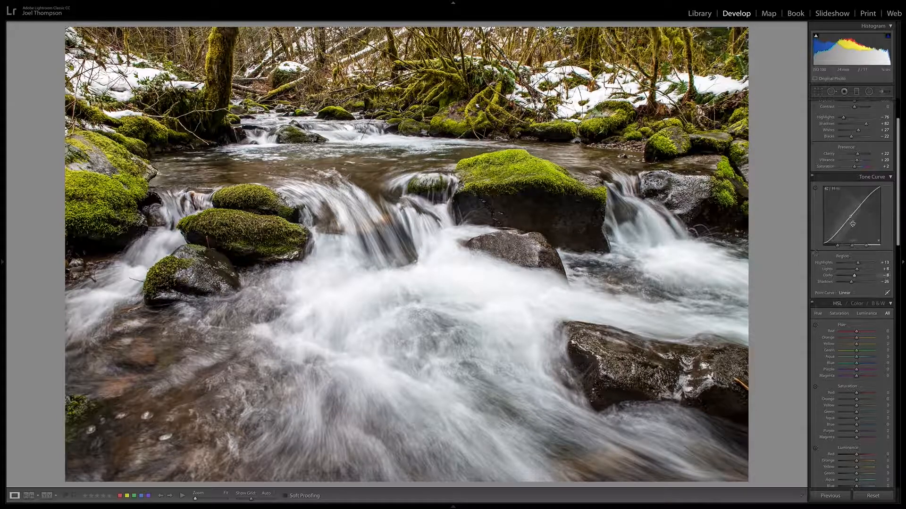
Set the HSL orange saturation to +9, trying stronger red and yellow saturation and taking both back
scroll(861, 277, down, 5)
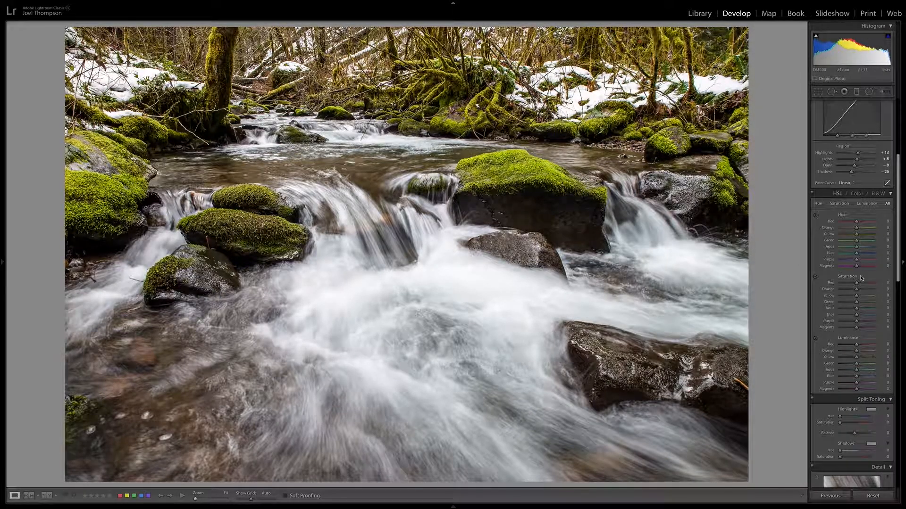
scroll(861, 278, down, 1)
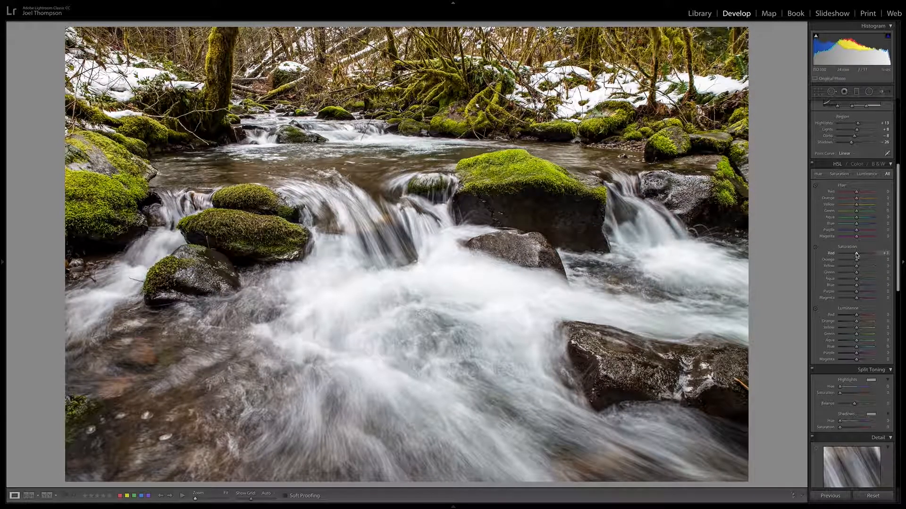
mouse_move(856, 255)
mouse_down()
mouse_move(874, 255)
mouse_move(839, 255)
mouse_move(871, 255)
mouse_move(858, 255)
mouse_up()
double_click(857, 256)
click(856, 261)
drag(856, 262, 857, 261)
drag(858, 268, 867, 268)
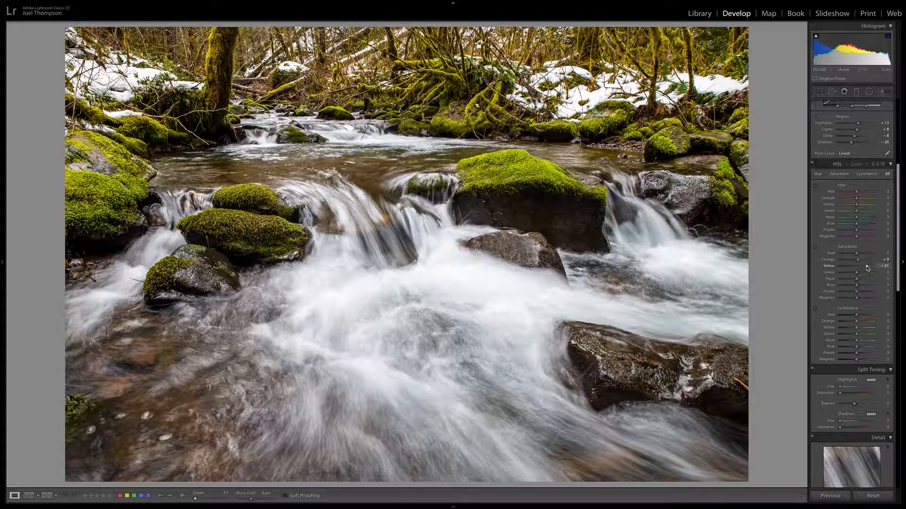
drag(867, 268, 857, 269)
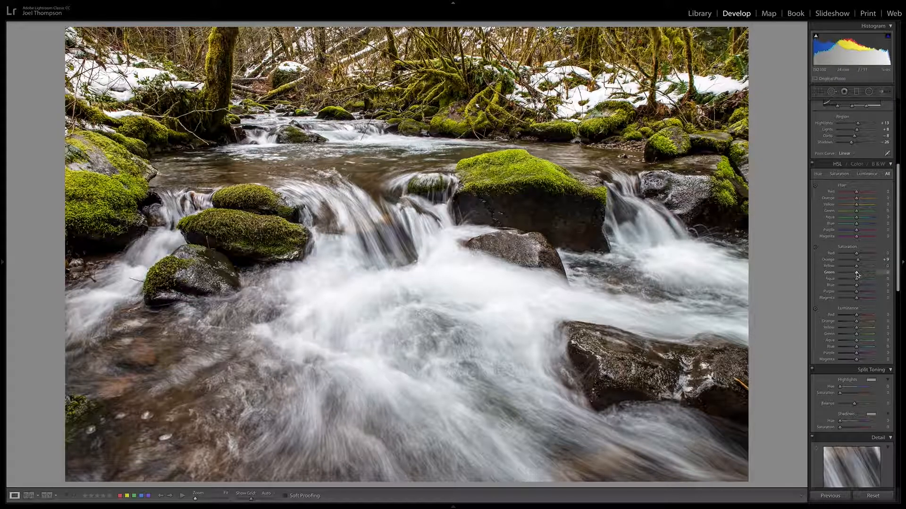
Set the HSL saturation of green to +11, aqua to +32 and blue to +13
drag(857, 274, 859, 274)
drag(857, 281, 886, 282)
drag(882, 282, 863, 281)
drag(860, 288, 871, 287)
drag(861, 287, 859, 287)
Reset the red luminance and set the HSL luminance of orange to +17, green to +3, aqua to +37 and blue to +2
scroll(844, 314, down, 3)
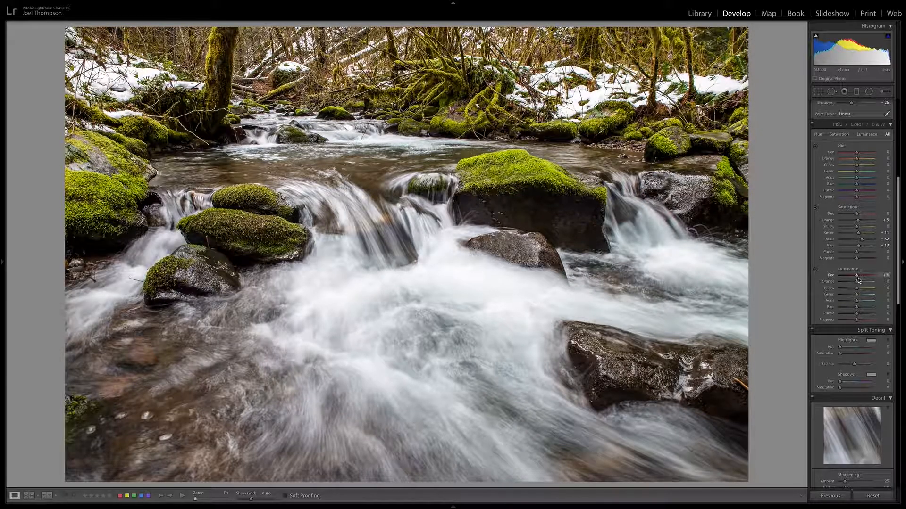
double_click(857, 276)
mouse_move(856, 283)
mouse_down()
mouse_move(849, 283)
mouse_move(862, 283)
mouse_up()
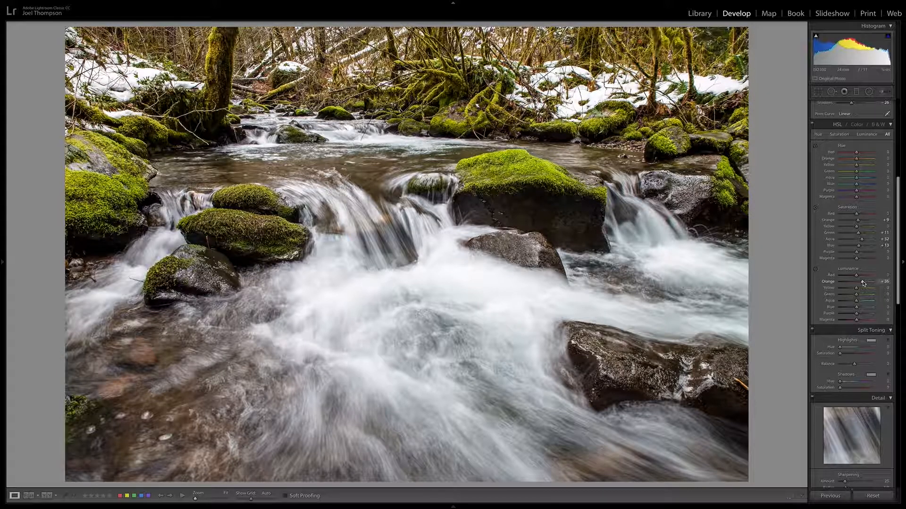
drag(862, 283, 861, 283)
drag(857, 296, 858, 296)
drag(856, 302, 857, 303)
mouse_move(858, 302)
mouse_down()
mouse_move(870, 303)
mouse_move(863, 304)
mouse_up()
drag(856, 308, 857, 309)
Point the Detail preview at the moss on the large boulder in the middle of the stream
scroll(819, 328, down, 3)
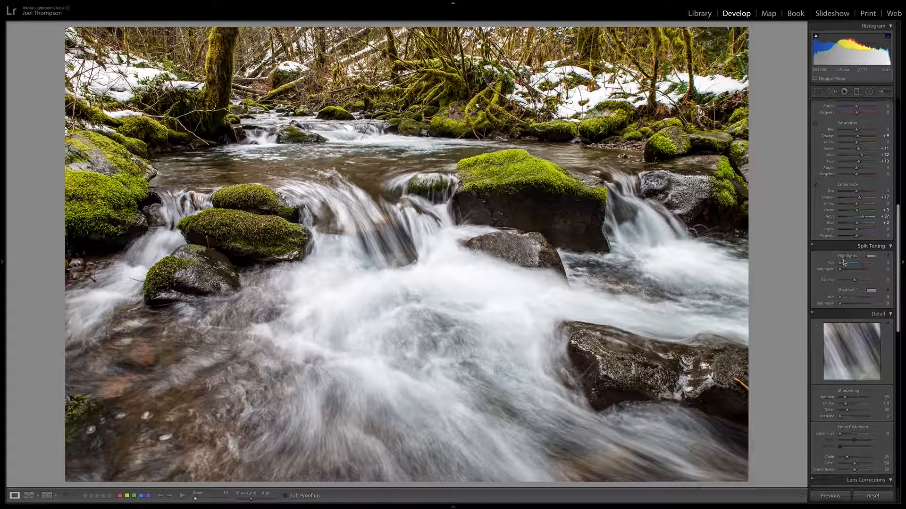
scroll(844, 290, down, 3)
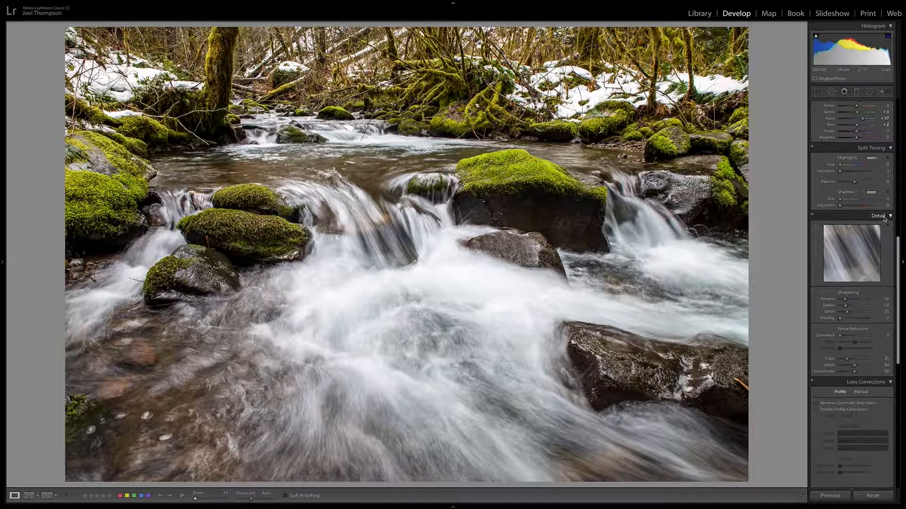
click(817, 229)
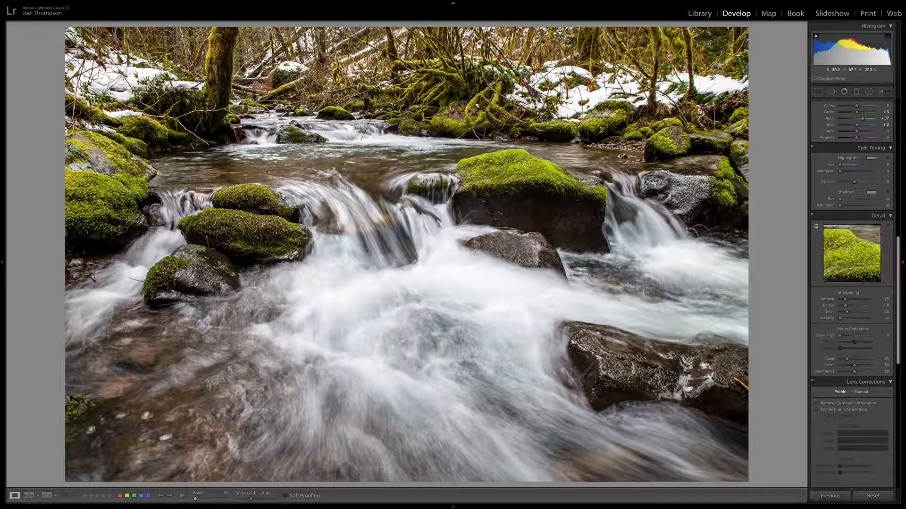
click(521, 163)
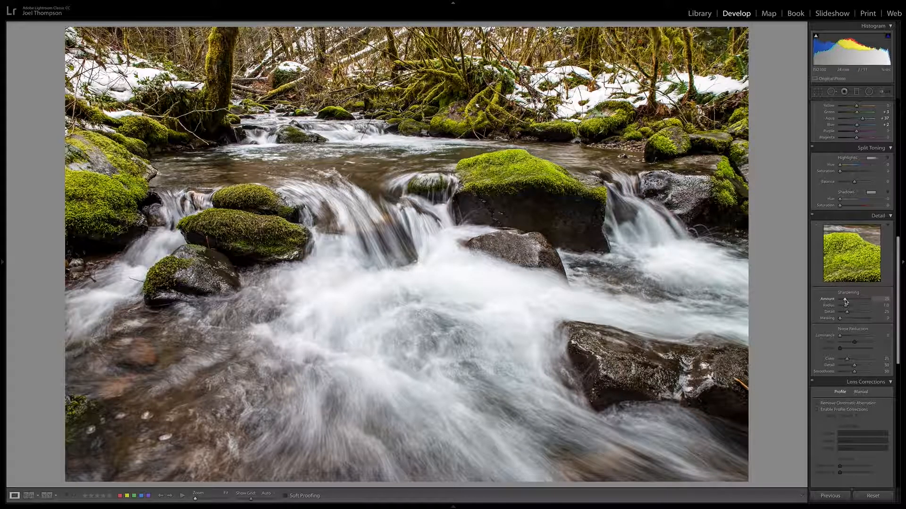
Sharpen the photo with Amount 81, Radius 1.3, Detail 8 and Masking 59, checking the effect in the mask previews
drag(854, 301, 855, 300)
key(alt)
drag(840, 319, 857, 320)
alt+click(846, 306)
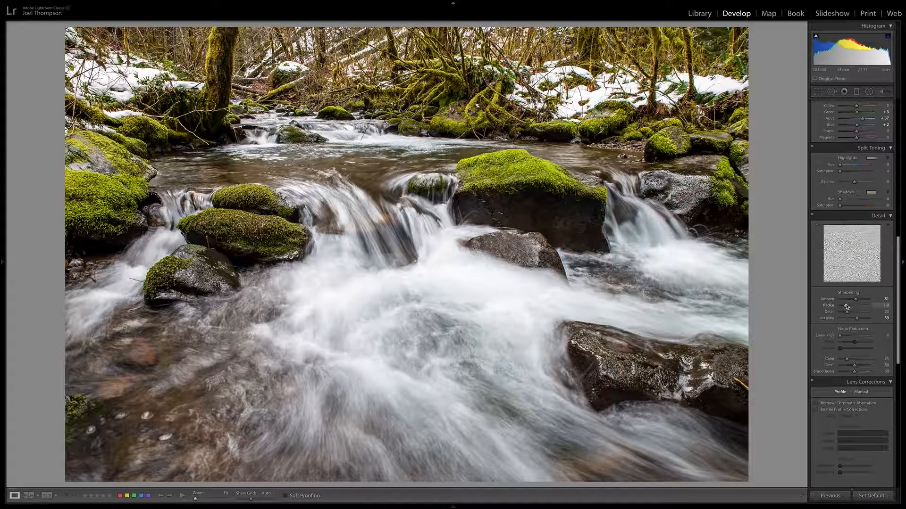
drag(846, 306, 849, 307)
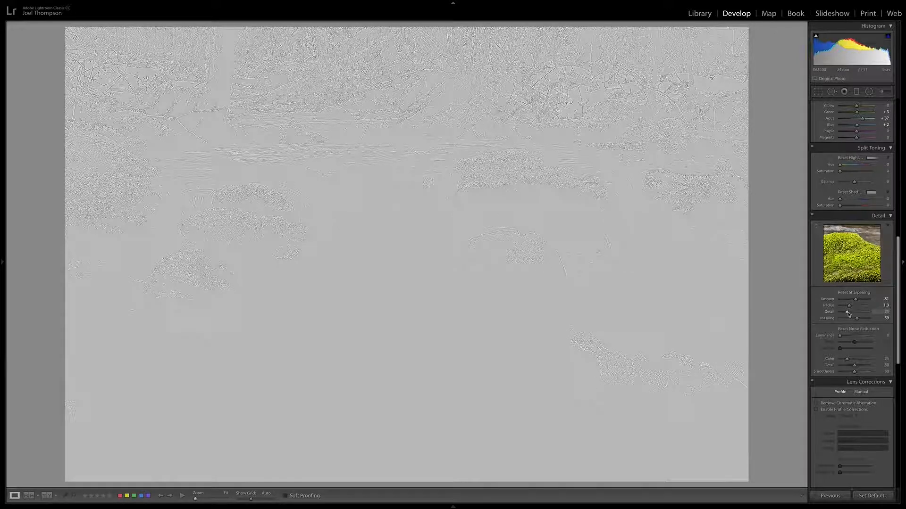
drag(846, 311, 843, 314)
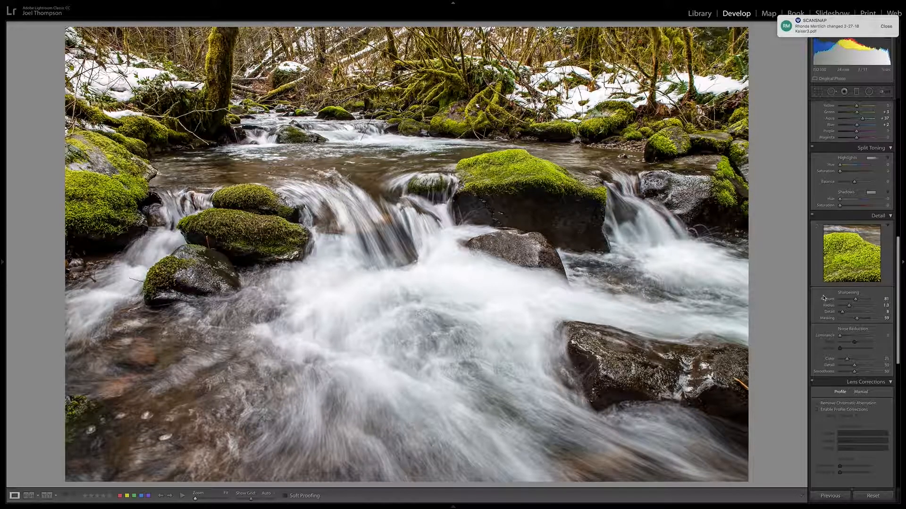
Set the color noise reduction to 88 and enable removal of chromatic aberration
scroll(844, 280, down, 4)
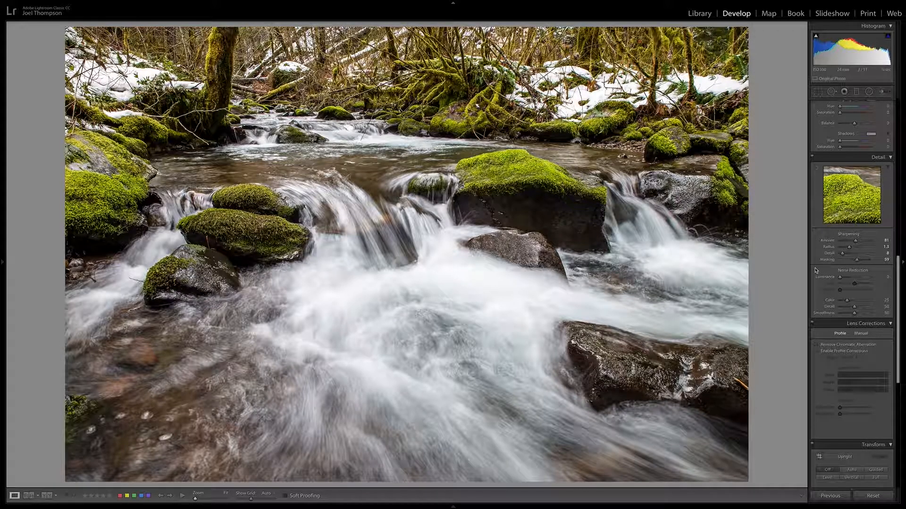
scroll(852, 304, down, 4)
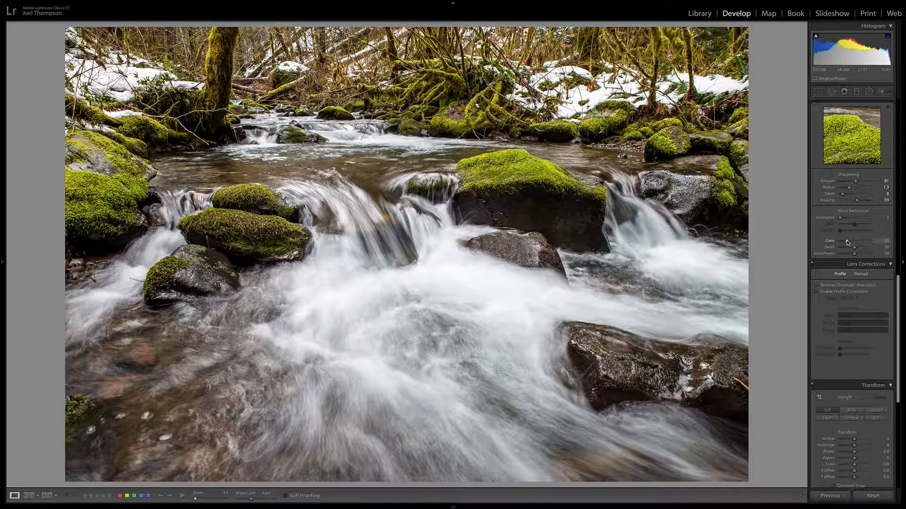
drag(865, 243, 865, 242)
click(816, 286)
Add a Highlight Priority post-crop vignette with Amount -20, Midpoint 69, Roundness -70 and Feather 70
scroll(812, 298, down, 5)
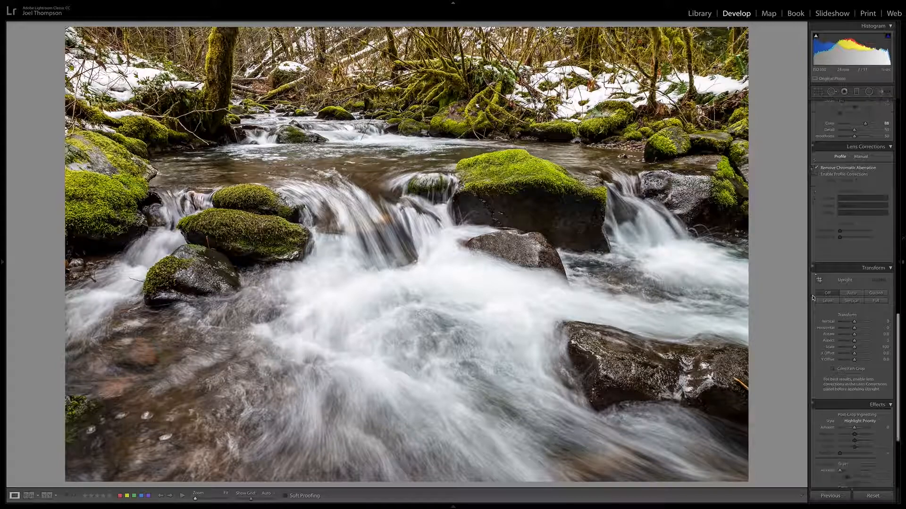
scroll(813, 298, down, 2)
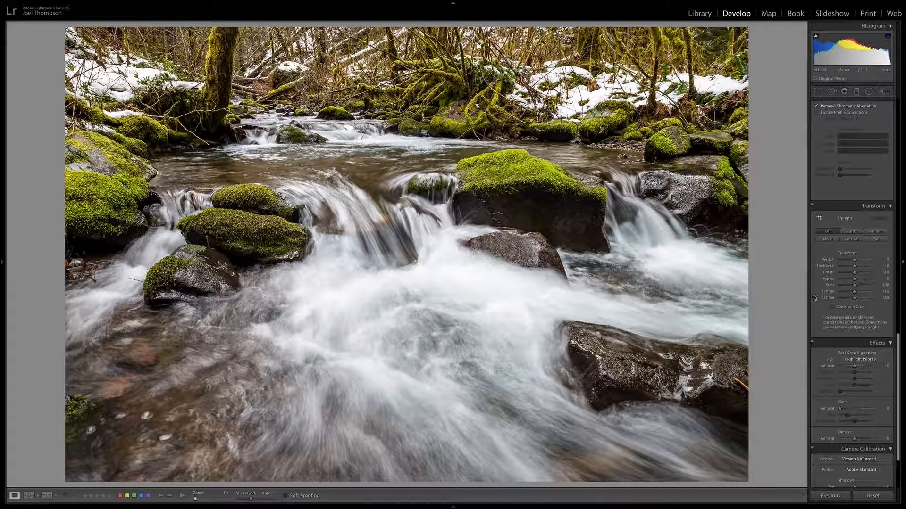
scroll(830, 292, down, 3)
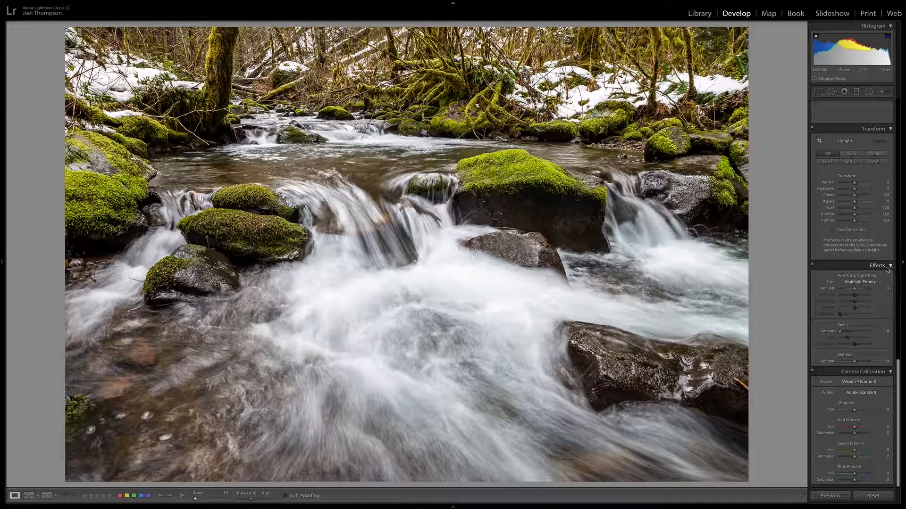
drag(854, 290, 853, 291)
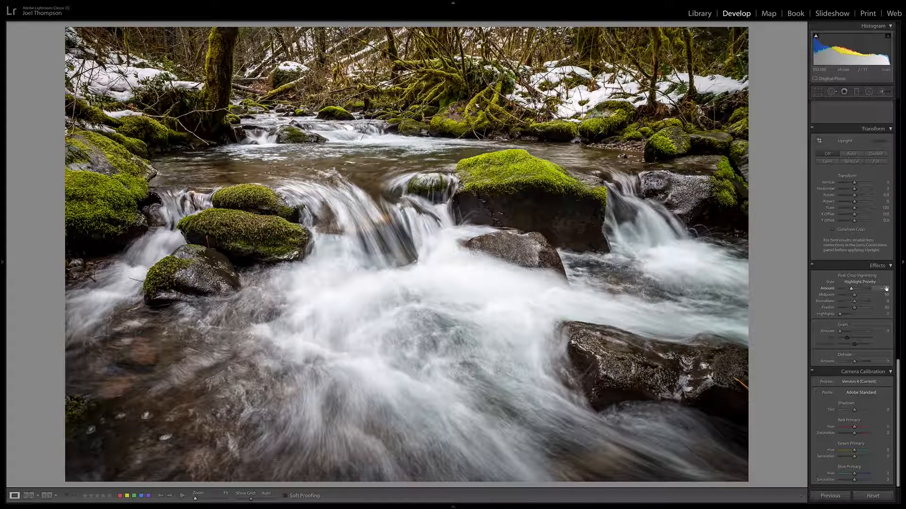
drag(855, 298, 861, 297)
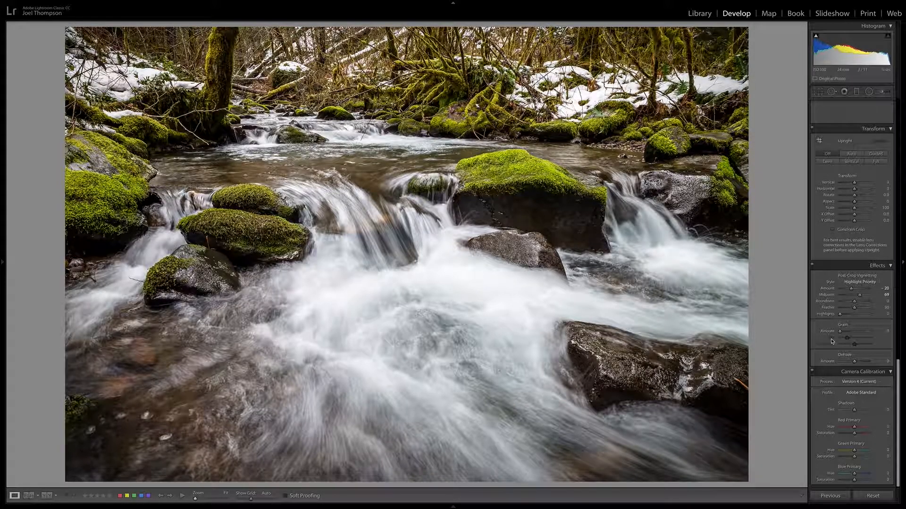
mouse_move(854, 302)
mouse_down()
mouse_move(836, 302)
mouse_move(873, 304)
mouse_move(839, 310)
mouse_up()
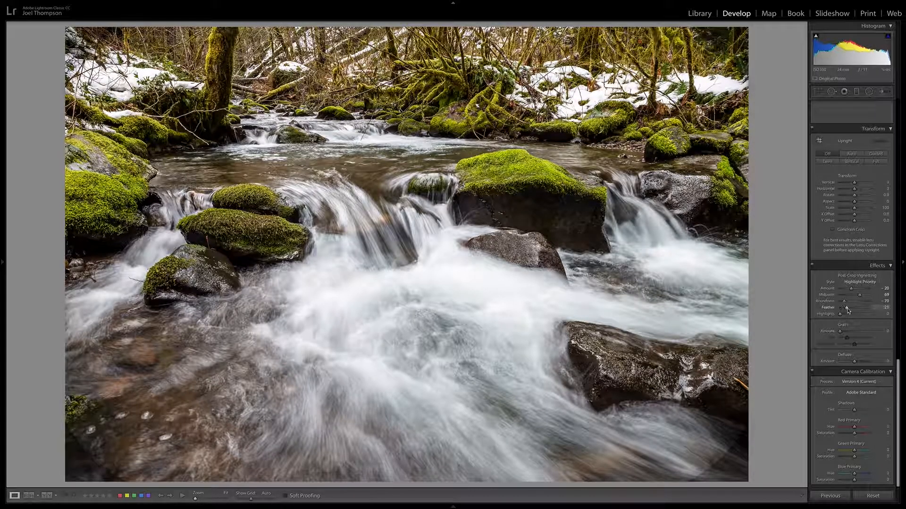
drag(840, 308, 862, 311)
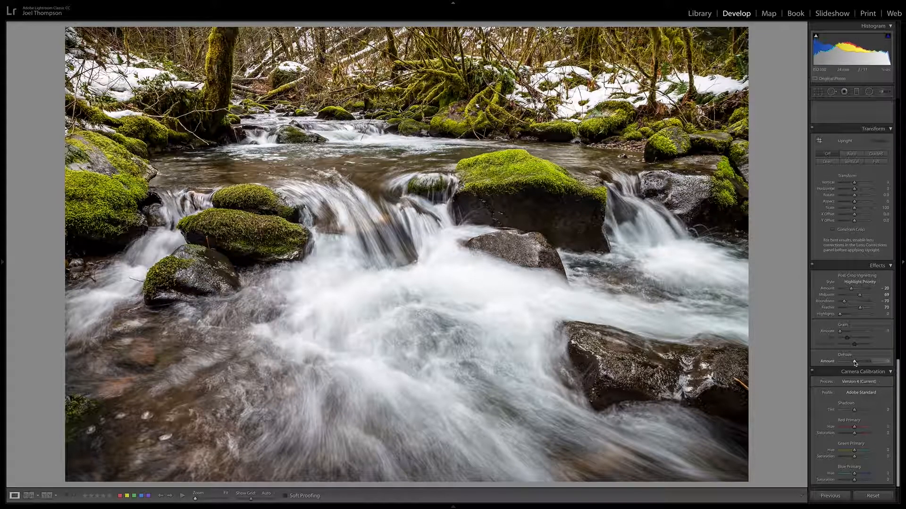
Set the Dehaze amount to +12
drag(855, 362, 856, 363)
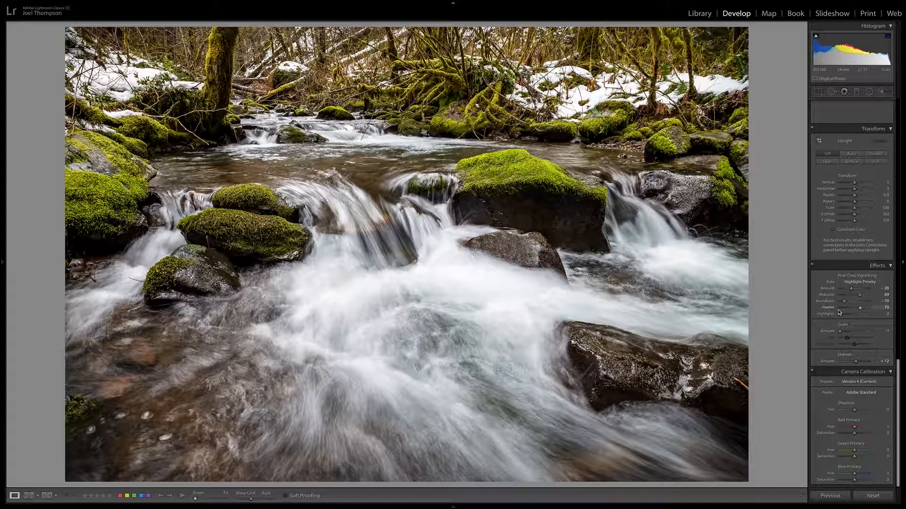
scroll(839, 312, down, 1)
scroll(838, 283, up, 10)
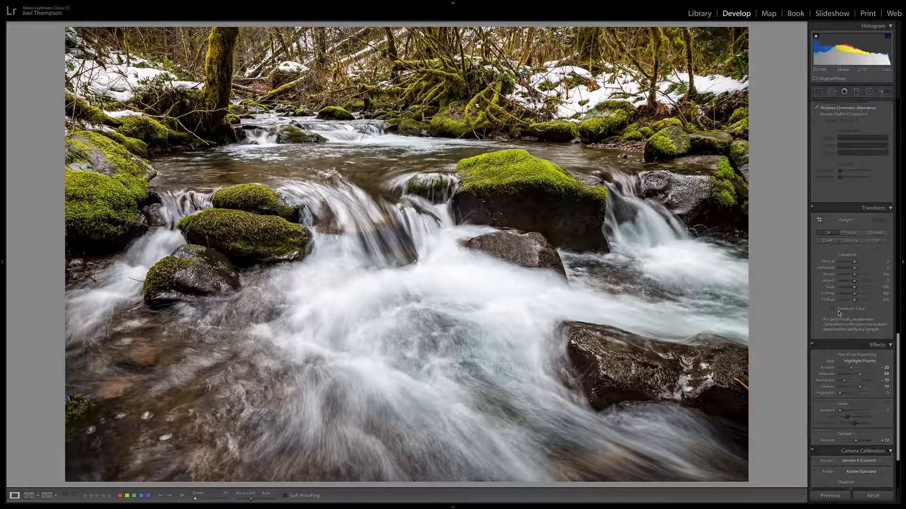
Set up a new size 13 adjustment brush with the Burn (Darken) effect and show its mask overlay
scroll(841, 141, up, 10)
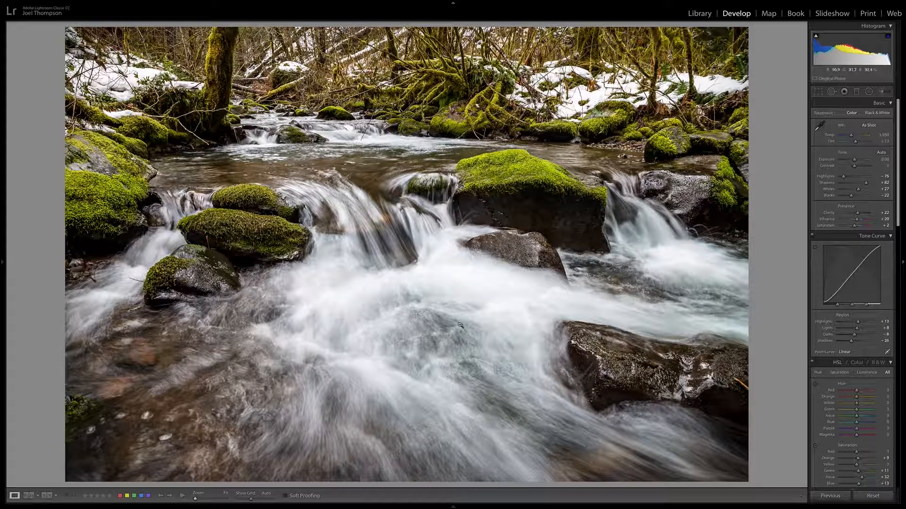
click(362, 299)
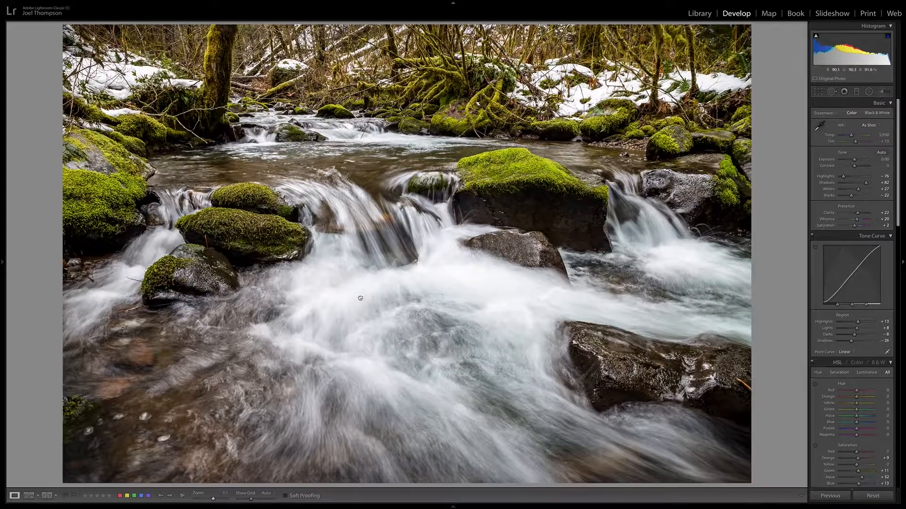
drag(357, 280, 392, 405)
drag(320, 267, 280, 233)
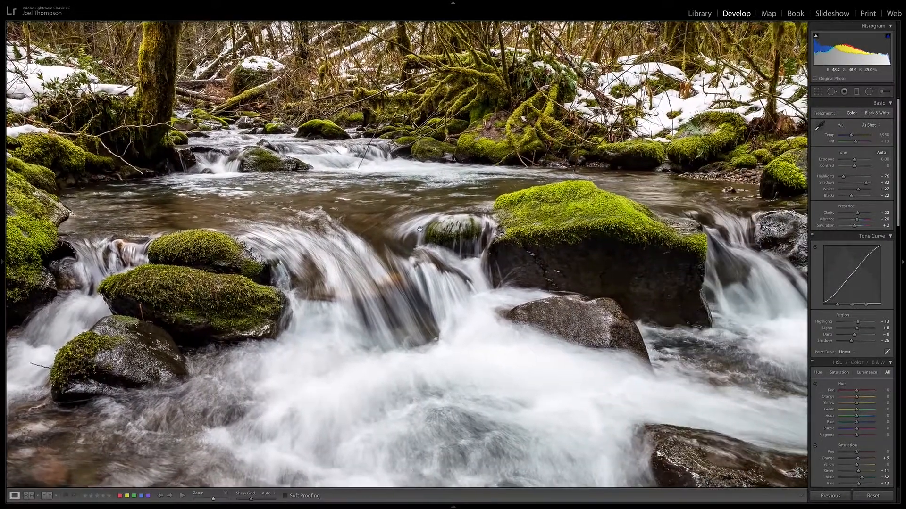
drag(506, 231, 409, 240)
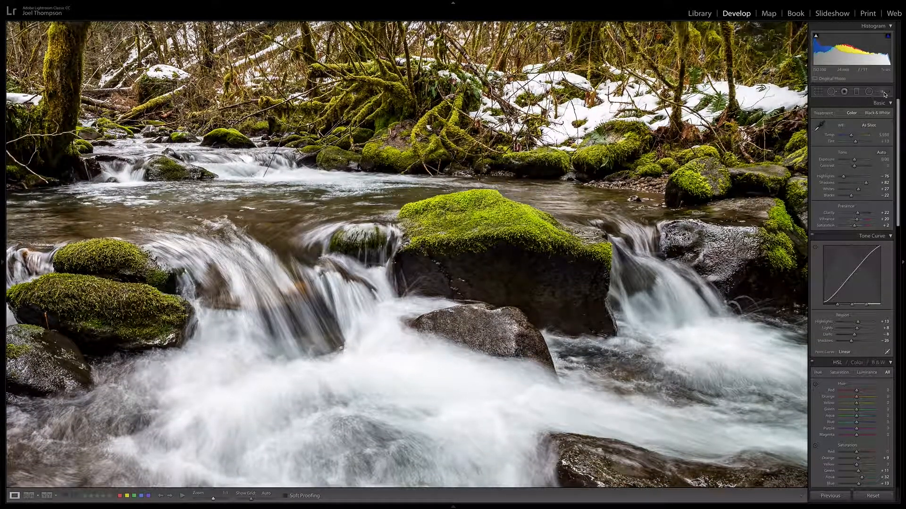
click(882, 92)
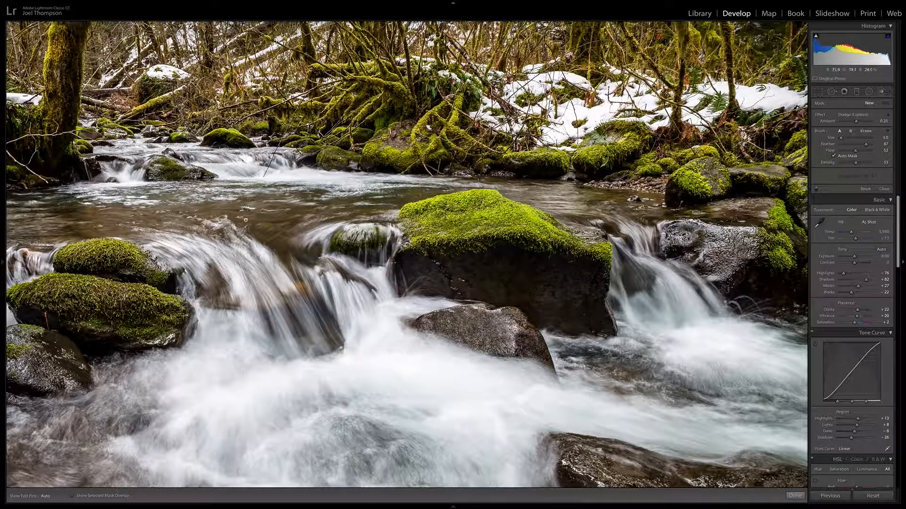
click(247, 220)
scroll(249, 221, up, 5)
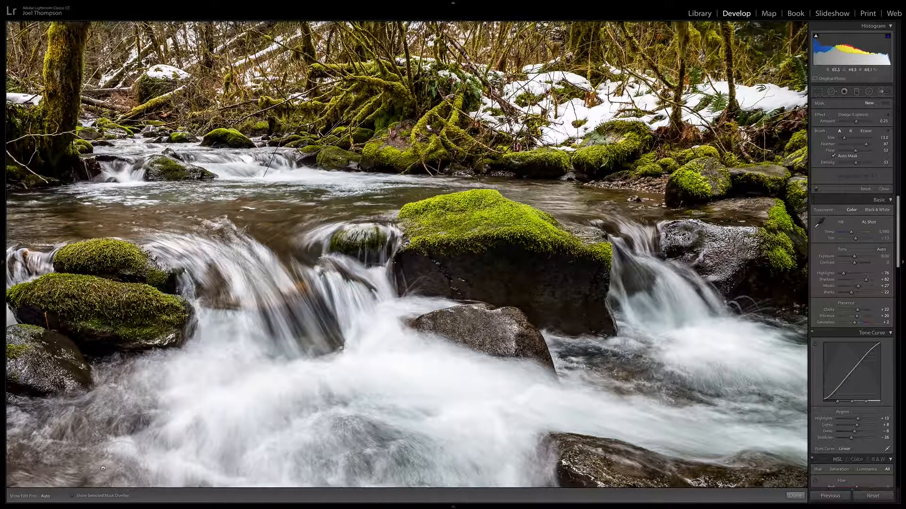
click(73, 497)
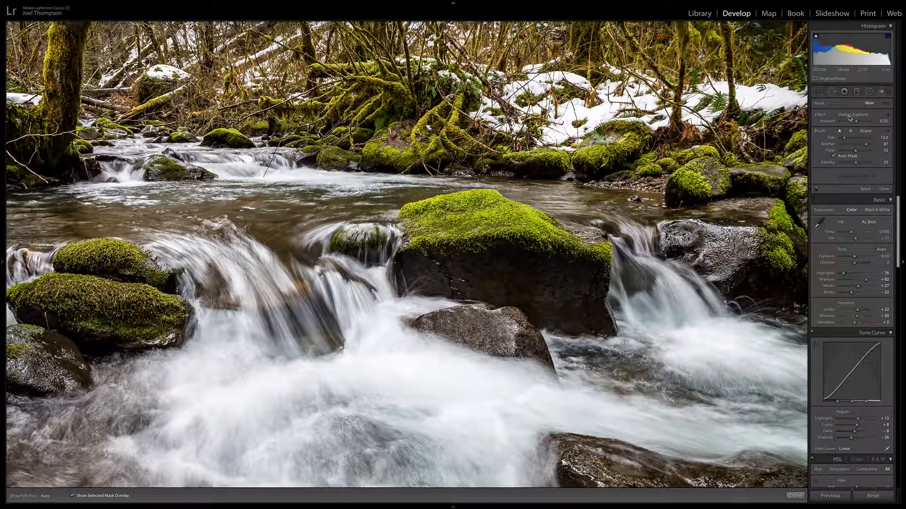
click(872, 118)
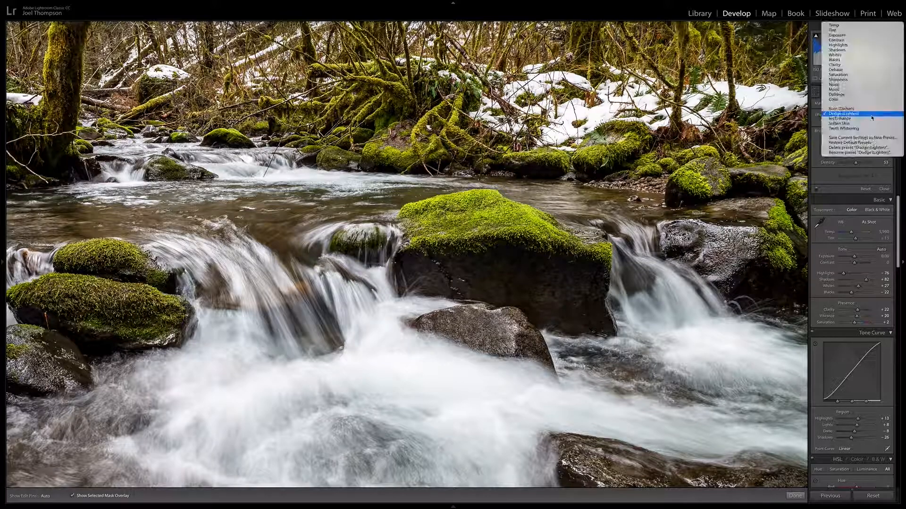
click(839, 109)
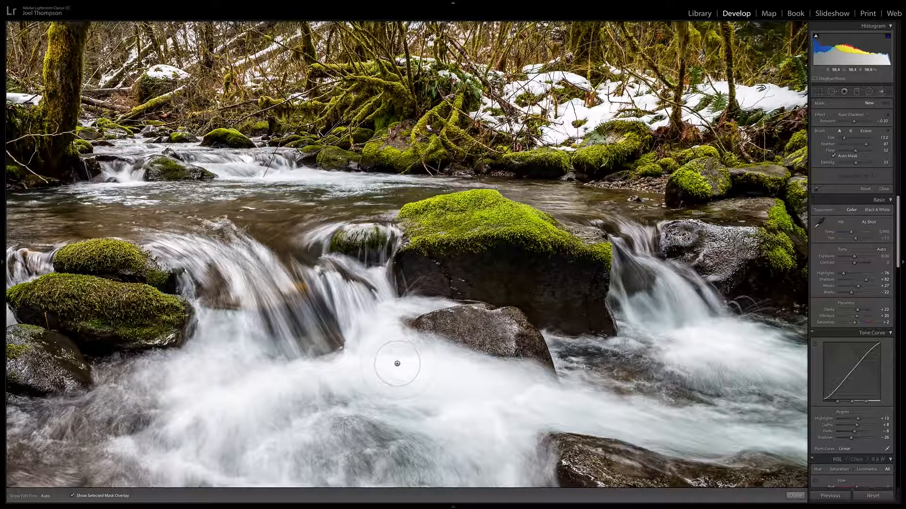
Paint the burn mask over the bright foreground rapids and the white water below the small fall beside the large mossy rock
mouse_move(396, 362)
mouse_down()
mouse_move(453, 379)
mouse_move(401, 365)
mouse_move(411, 365)
mouse_move(417, 374)
mouse_move(353, 368)
mouse_move(483, 386)
mouse_move(210, 399)
mouse_move(163, 385)
mouse_move(151, 401)
mouse_up()
mouse_move(177, 443)
mouse_down()
mouse_move(156, 455)
mouse_move(330, 441)
mouse_move(529, 403)
mouse_move(507, 405)
mouse_move(452, 375)
mouse_move(542, 385)
mouse_move(377, 334)
mouse_up()
scroll(760, 354, down, 5)
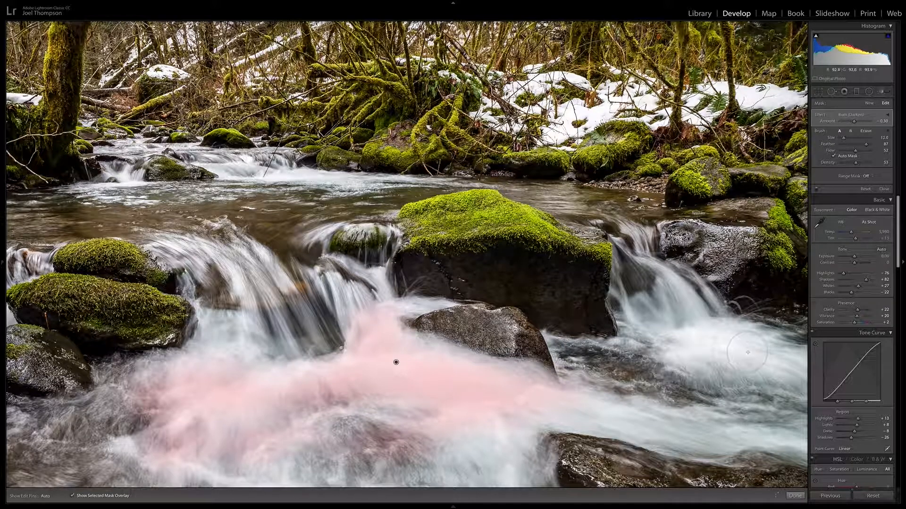
key(h)
mouse_move(681, 341)
mouse_down()
mouse_move(707, 340)
mouse_move(679, 323)
mouse_move(746, 344)
mouse_move(722, 356)
mouse_up()
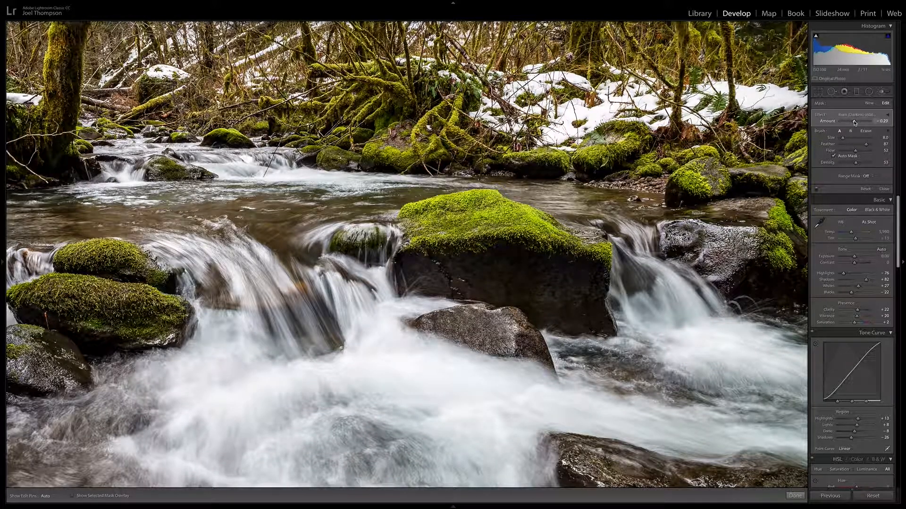
Set the burn amount on the white water to -1.72 and check the painted areas by toggling the mask overlay
drag(852, 122, 874, 125)
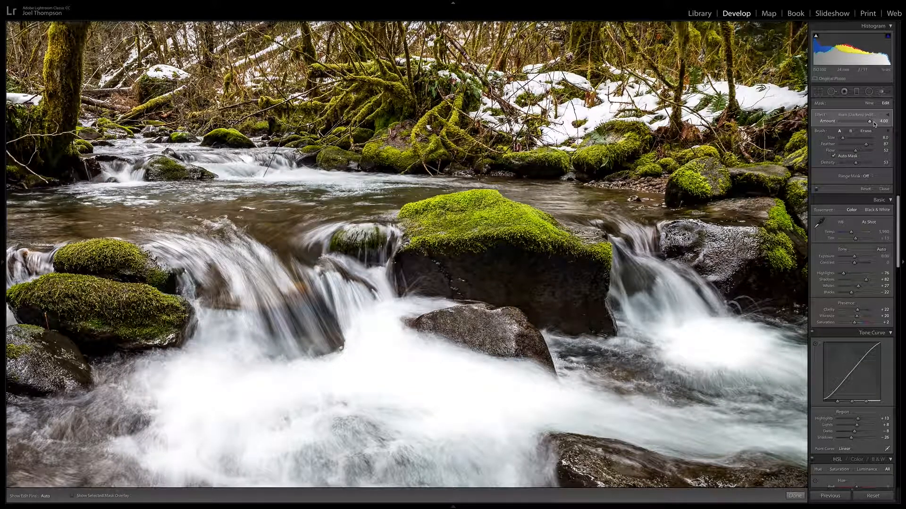
drag(867, 123, 849, 124)
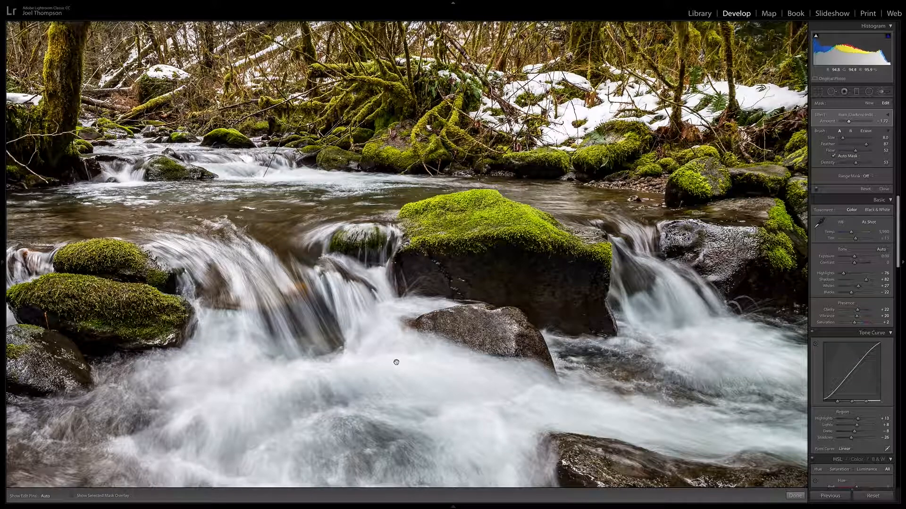
mouse_move(396, 362)
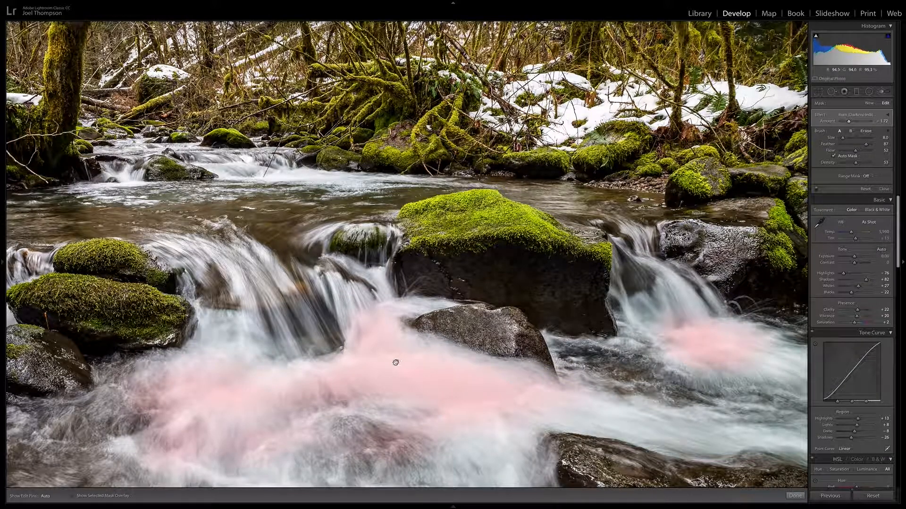
key(o)
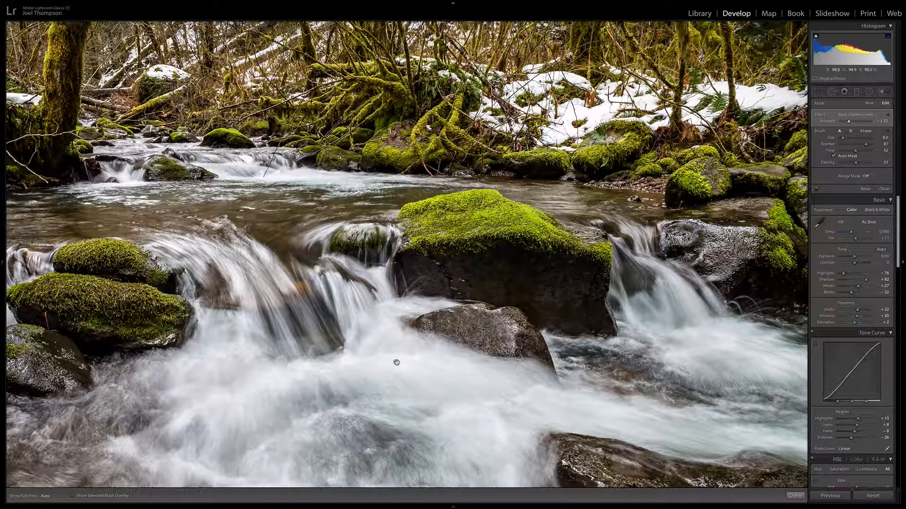
key(o)
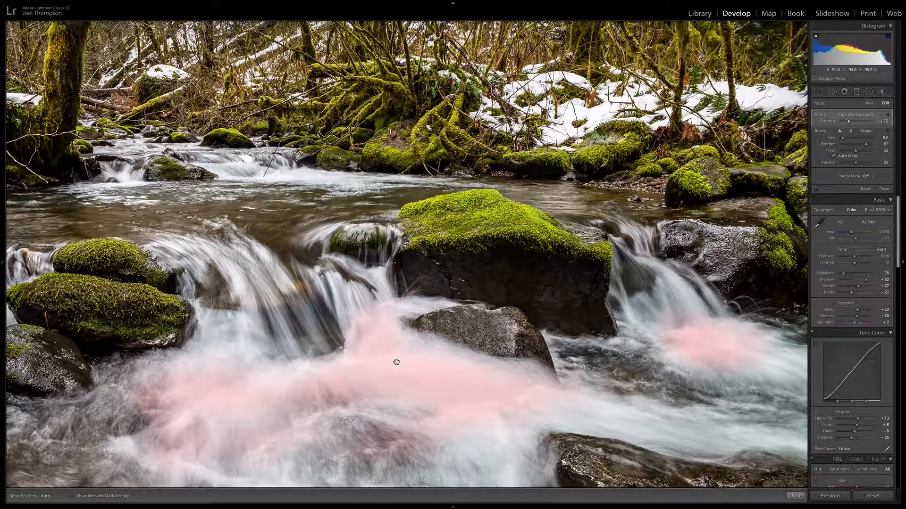
click(73, 496)
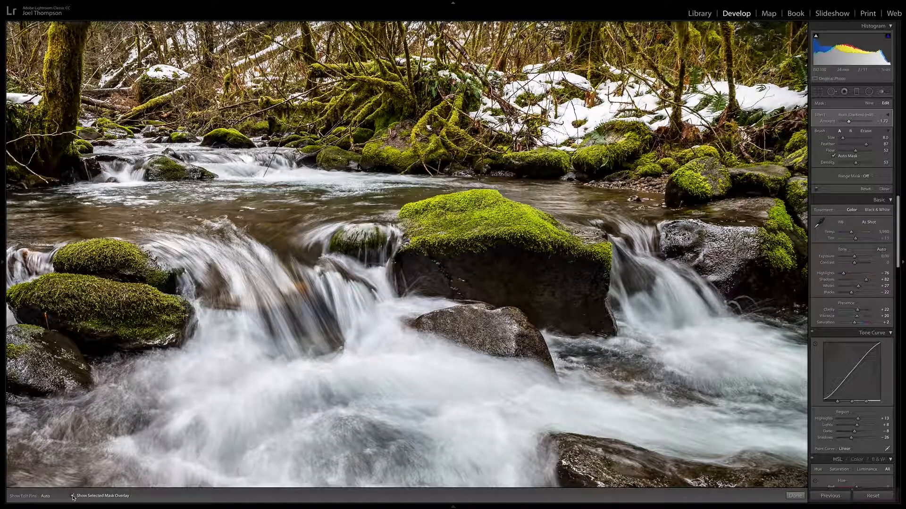
click(74, 496)
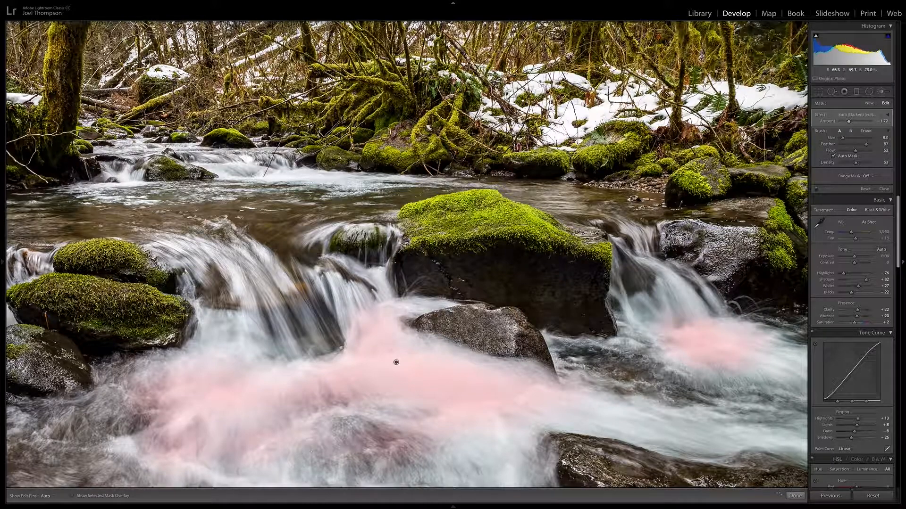
key(o)
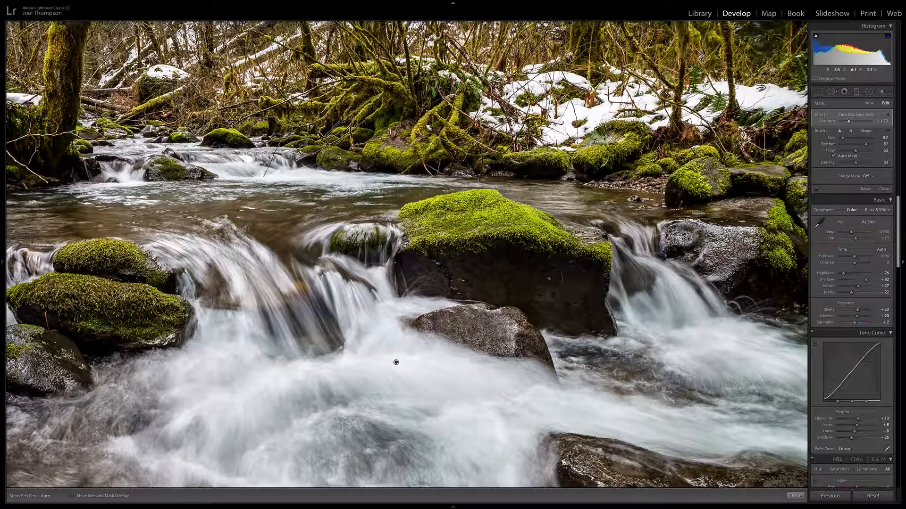
Start a new brush mask with its overlay shown and paint it over the dark face of the large mossy rock
click(870, 105)
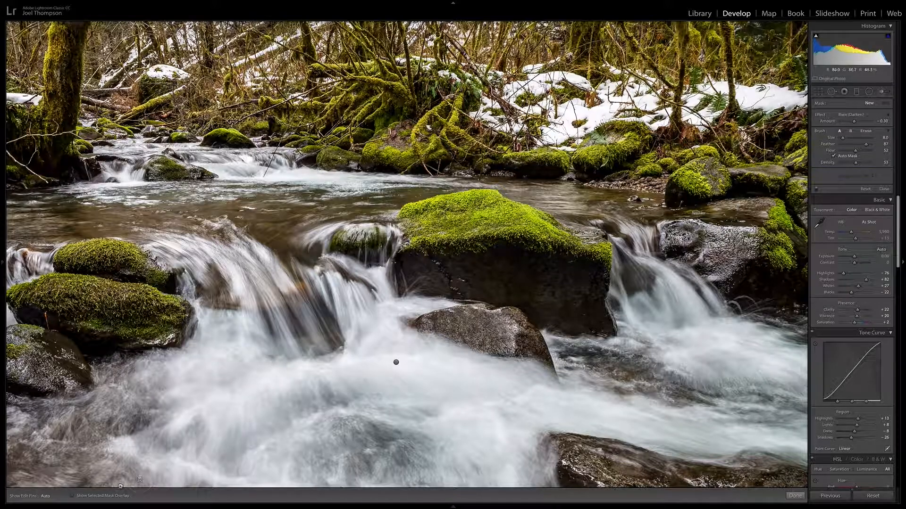
click(72, 496)
key(h)
mouse_move(474, 279)
mouse_down()
mouse_move(580, 306)
mouse_move(586, 317)
mouse_move(511, 278)
mouse_move(466, 274)
mouse_move(557, 272)
mouse_up()
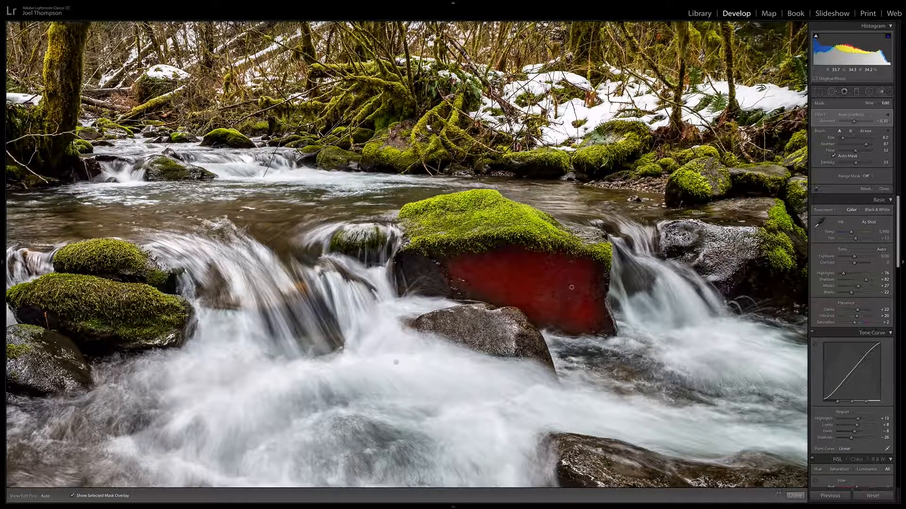
Change the rock mask's effect to Dodge (Lighten) with an amount of 1.74, and hide the mask overlay
click(867, 117)
click(852, 121)
drag(857, 123, 863, 123)
click(72, 496)
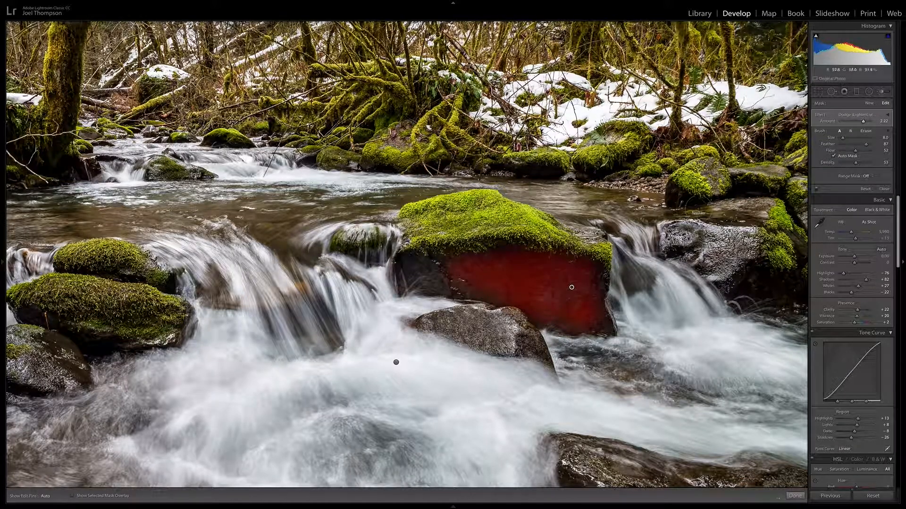
key(o)
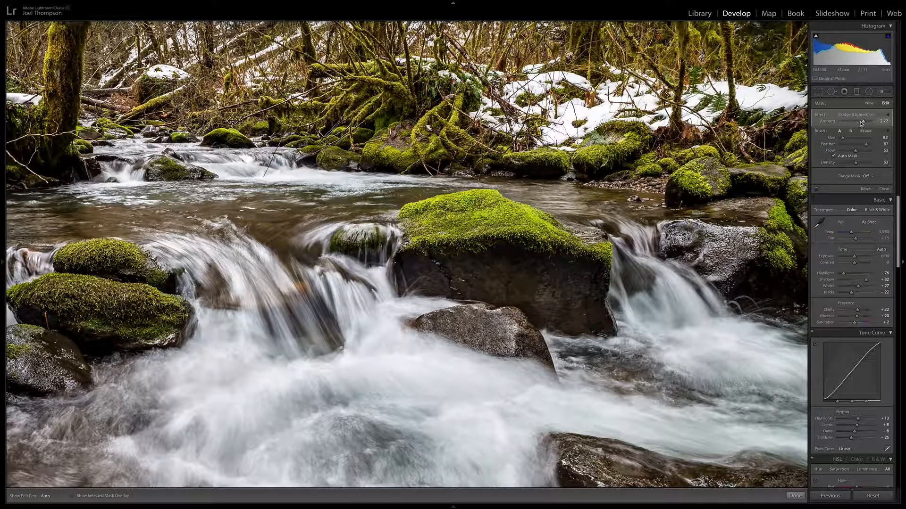
mouse_move(862, 122)
mouse_down()
mouse_move(849, 123)
mouse_move(862, 123)
mouse_up()
scroll(576, 319, up, 5)
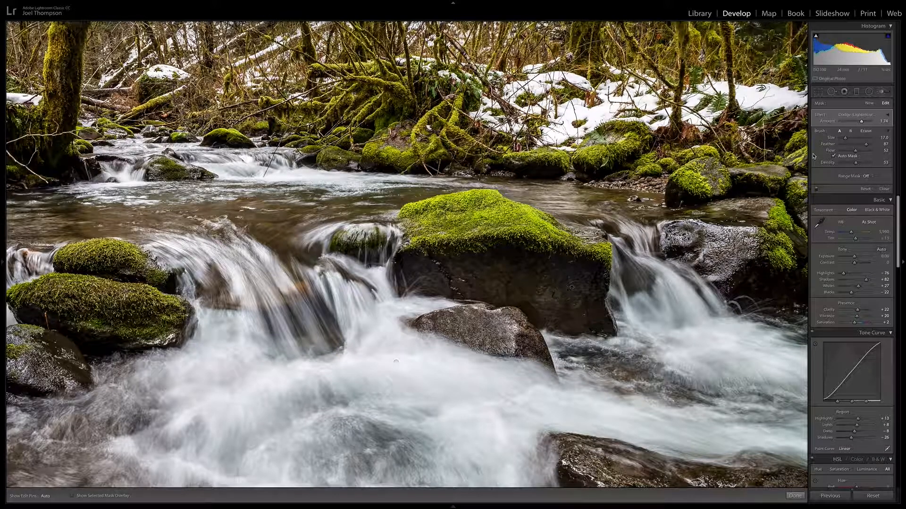
Compare the photo with and without the brush adjustments, and close the adjustment brush
click(817, 190)
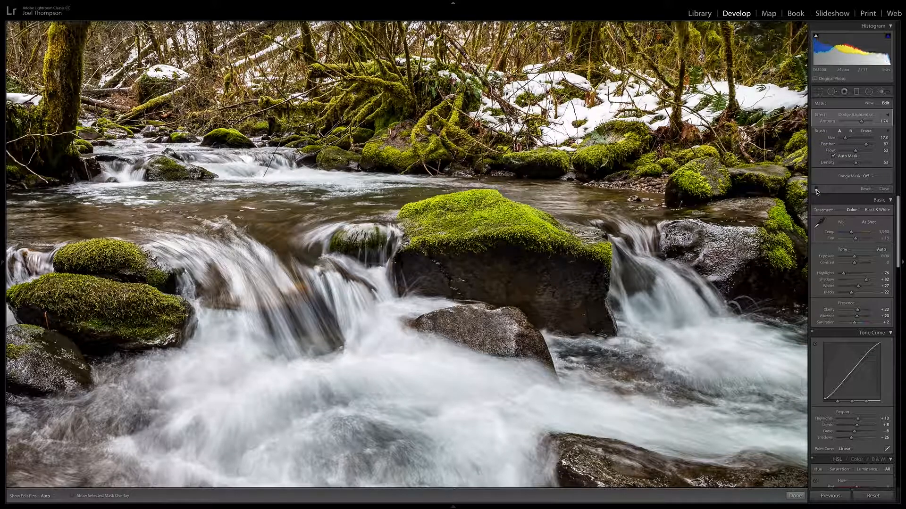
click(816, 190)
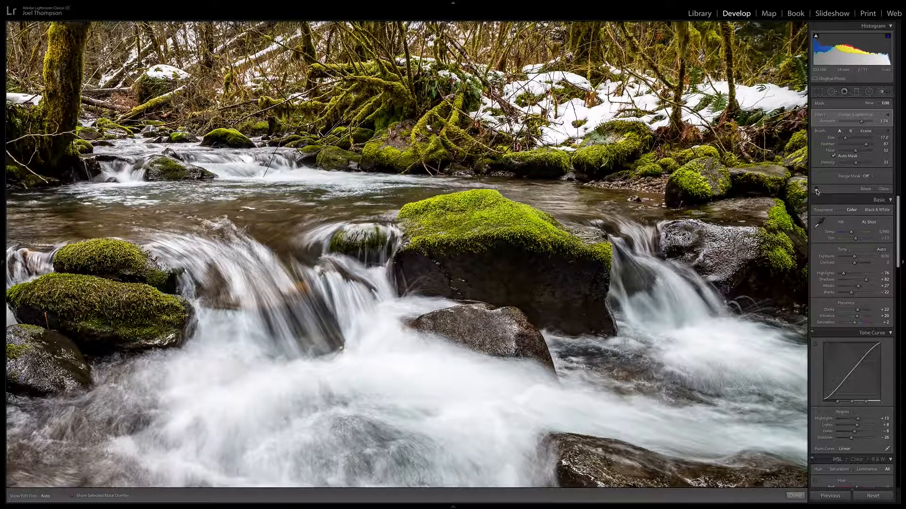
click(817, 190)
click(817, 190)
click(817, 190)
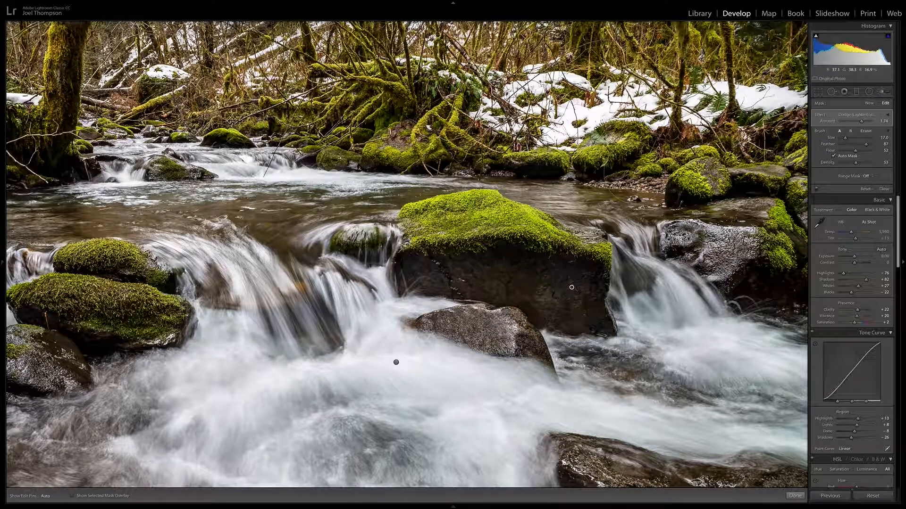
click(884, 189)
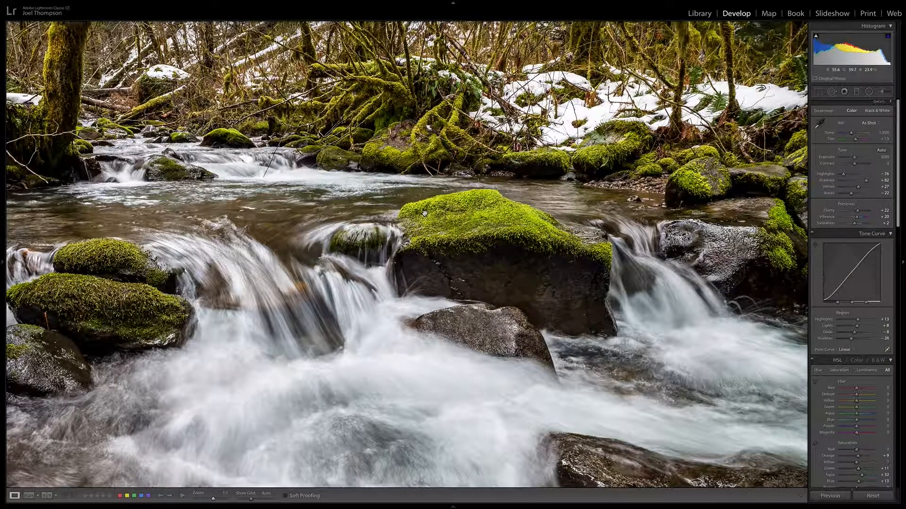
Compare the edited photo side by side with its original, and view the whole image at a smaller zoom
key(y)
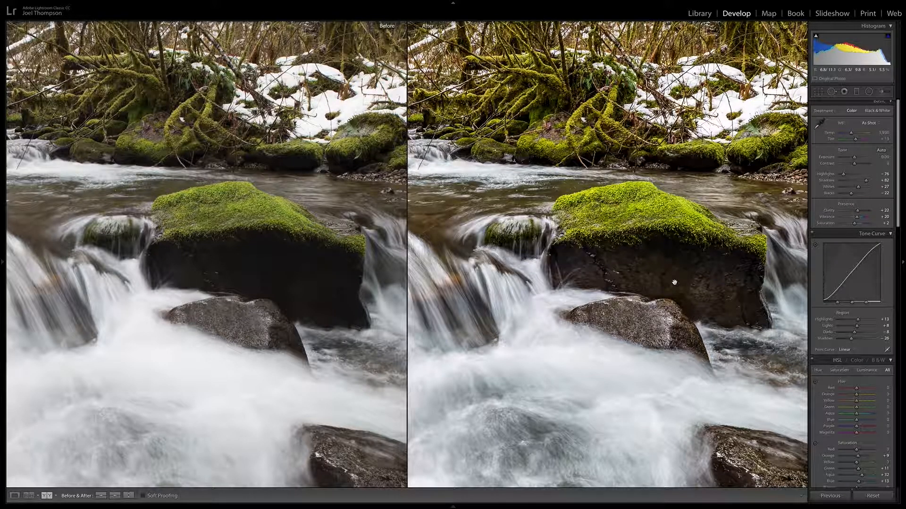
key(y)
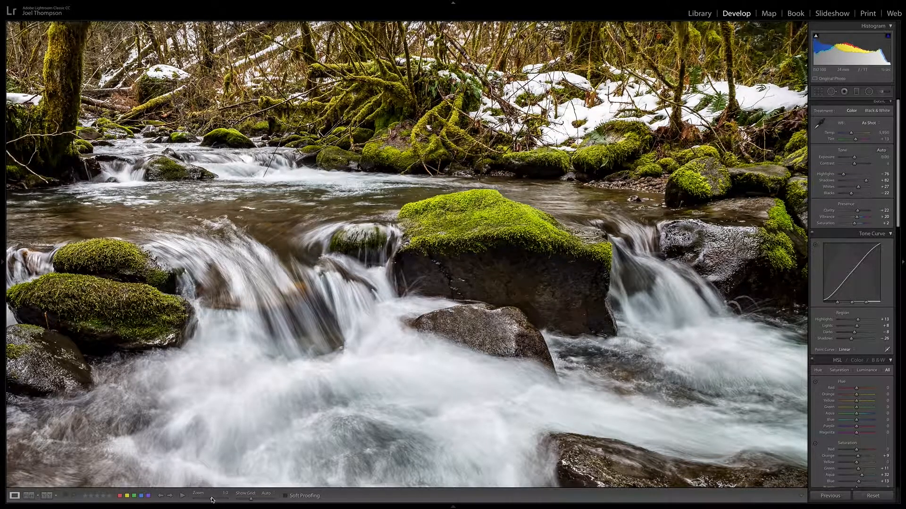
drag(211, 499, 210, 499)
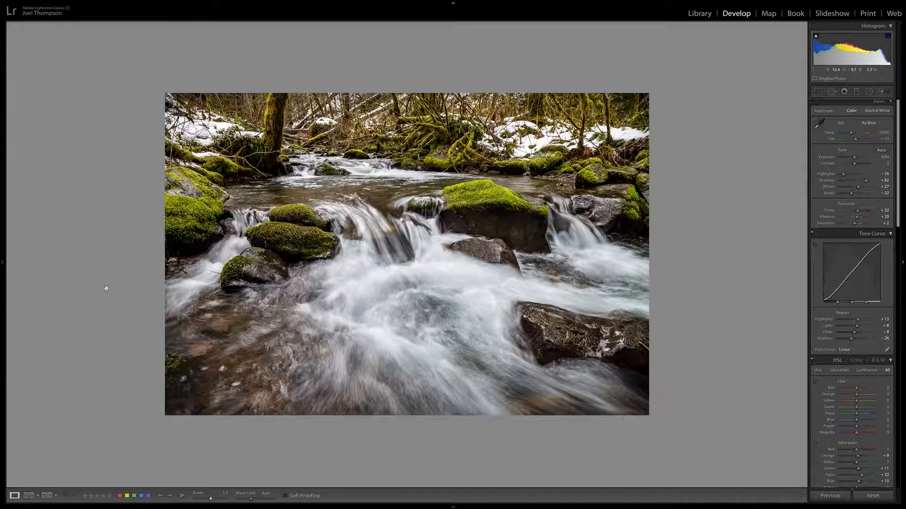